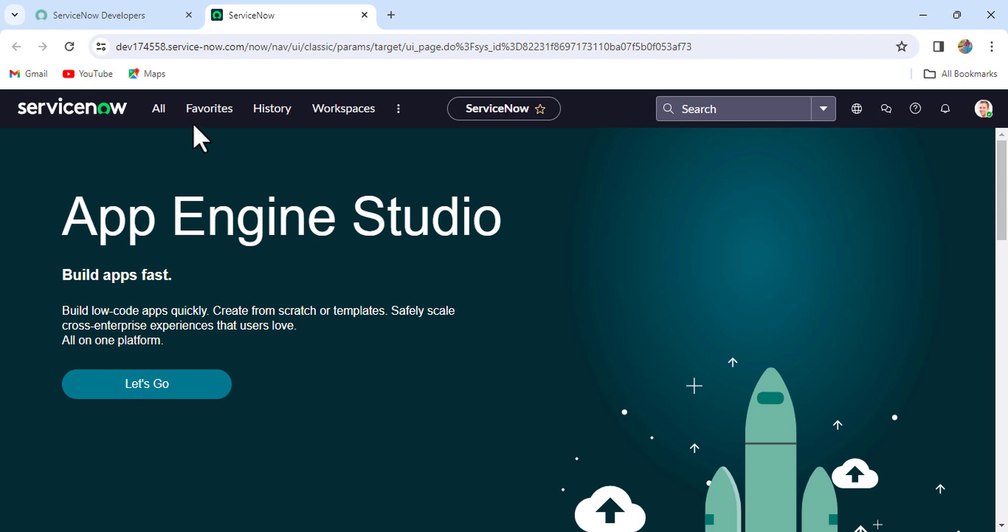
Step: Pin the All menu and go to the Incidents list via incident.list
left_click(160, 116)
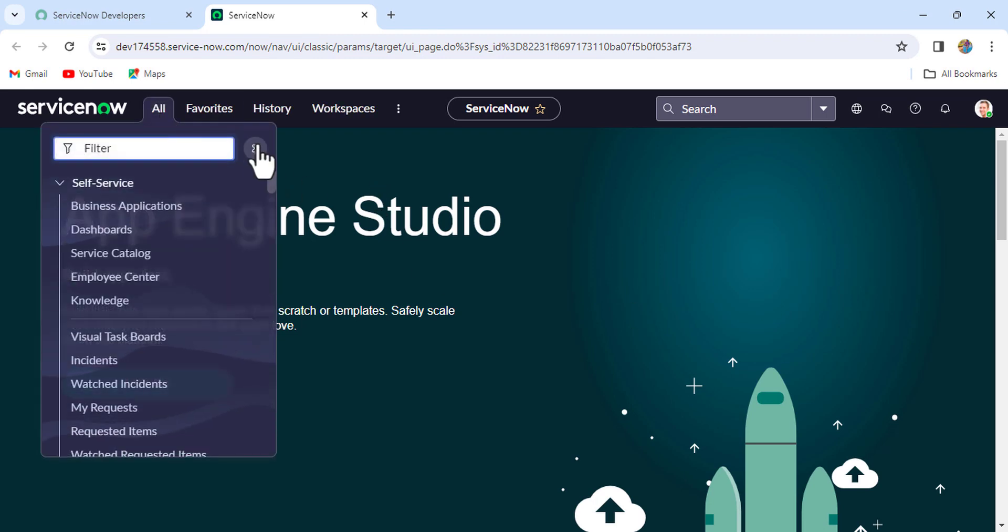
left_click(255, 149)
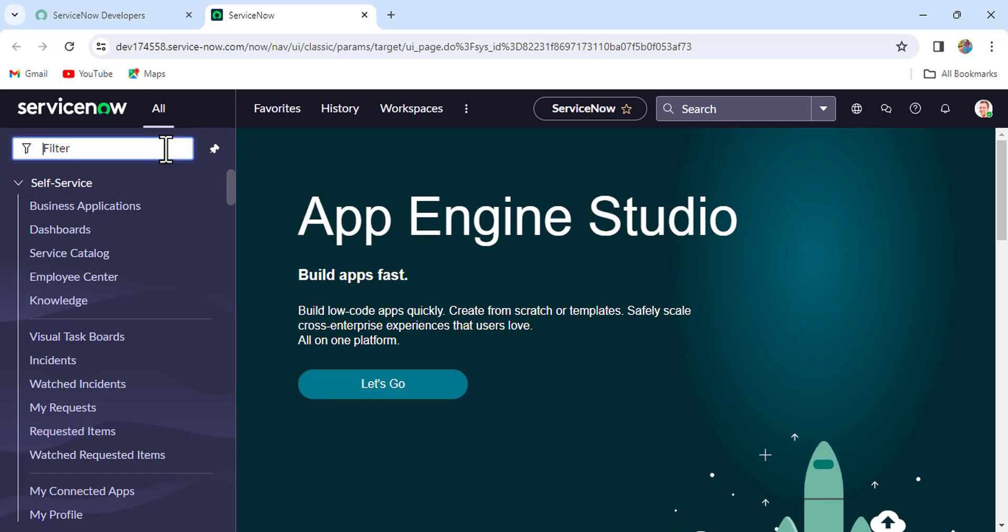
type("in")
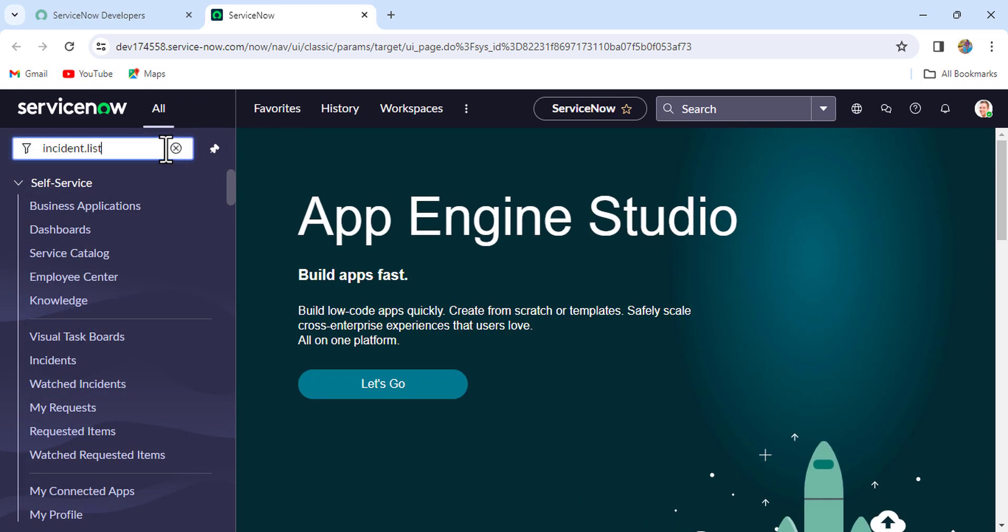
type("cident.list")
key("Return")
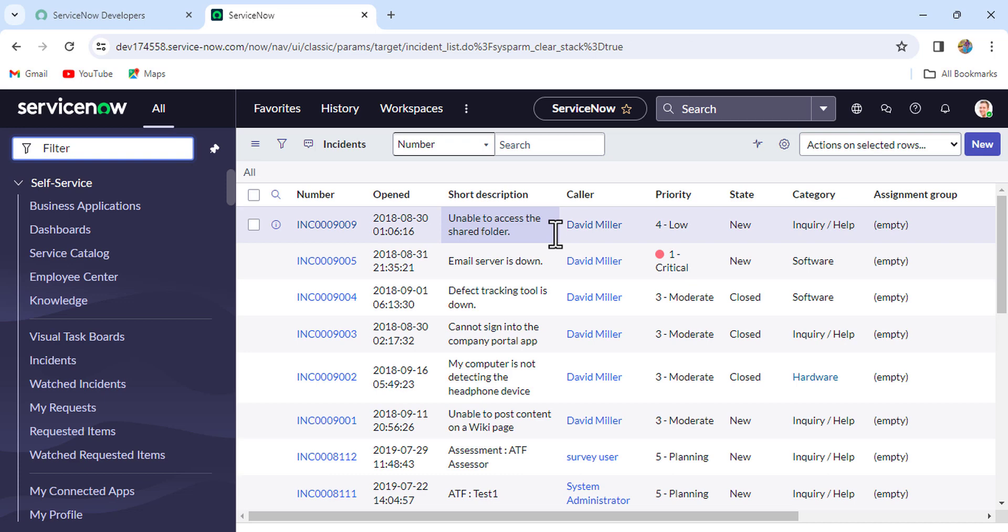
Step: Filter the incidents to Priority is 2 - High and run the filter
left_click(282, 144)
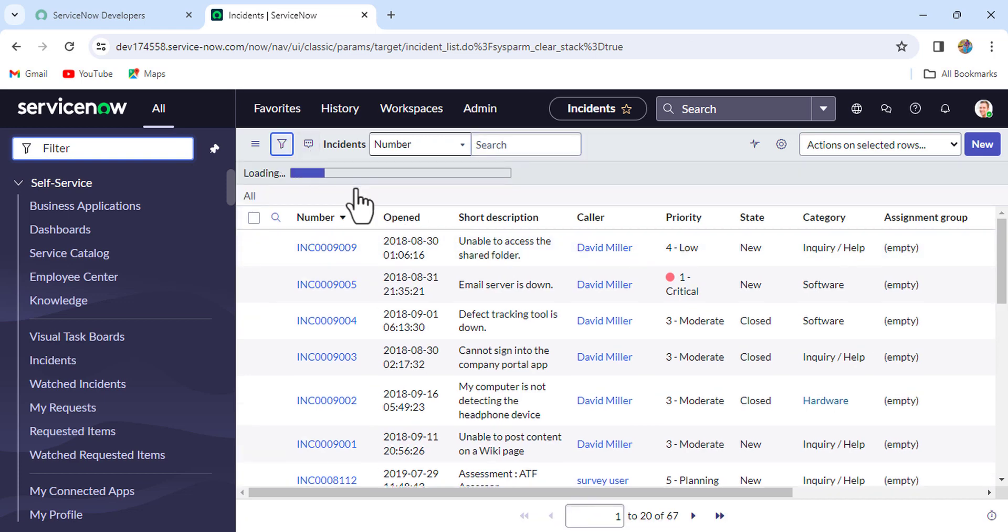
left_click(362, 213)
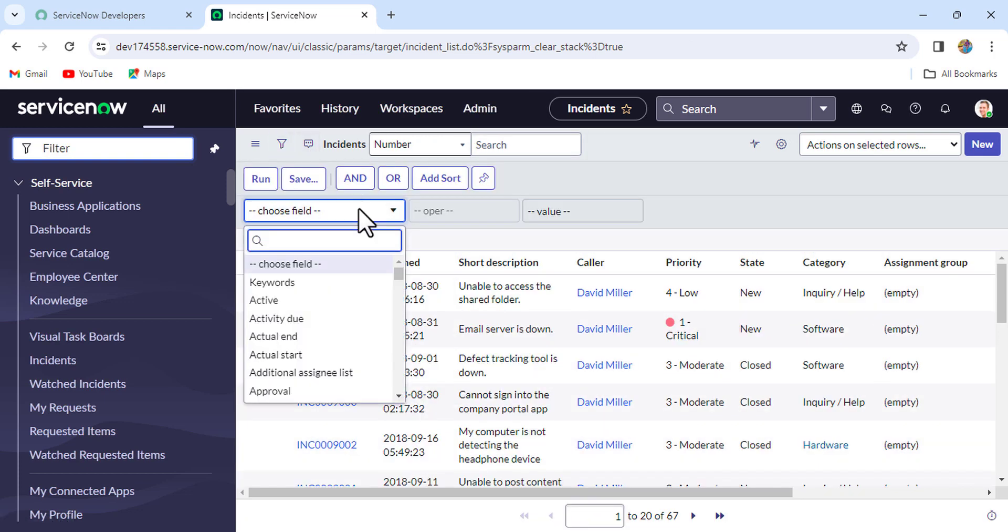
type("prio")
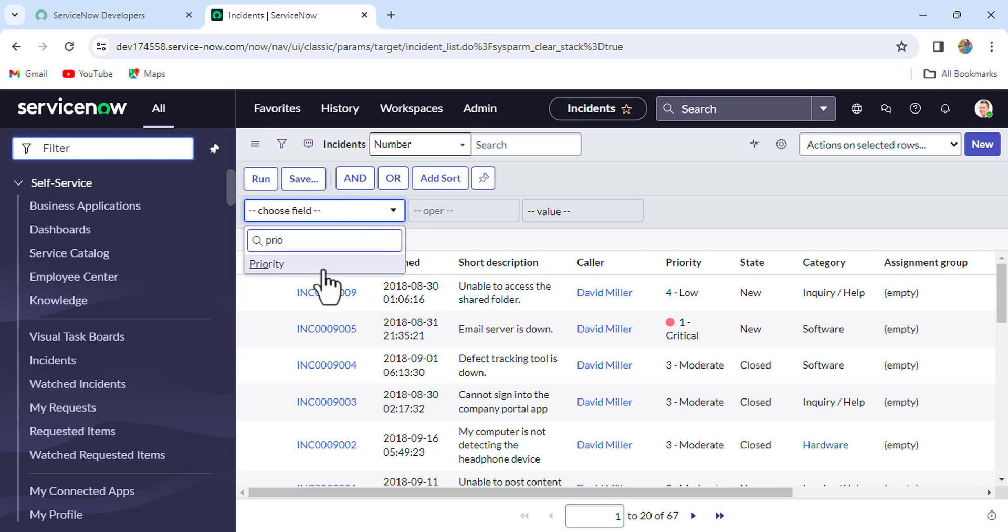
left_click(367, 262)
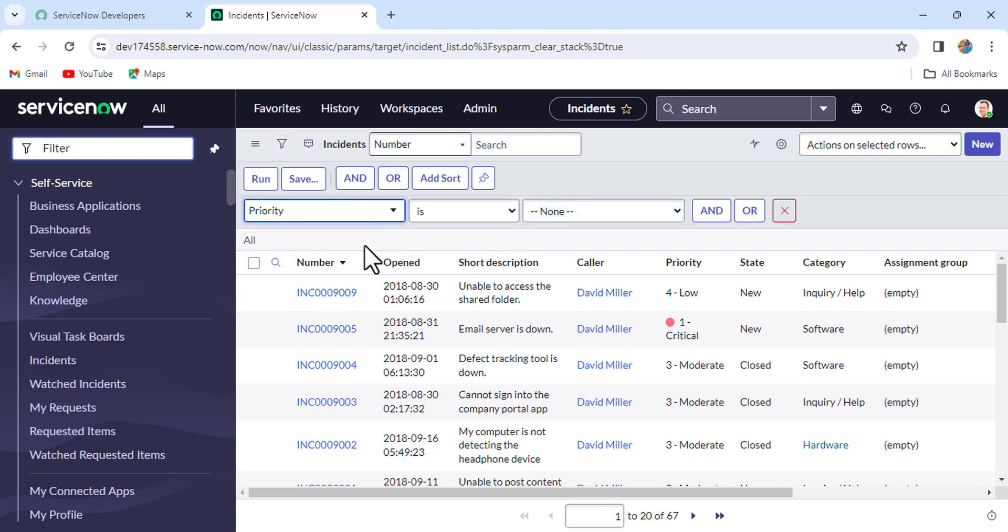
left_click(578, 211)
left_click(563, 258)
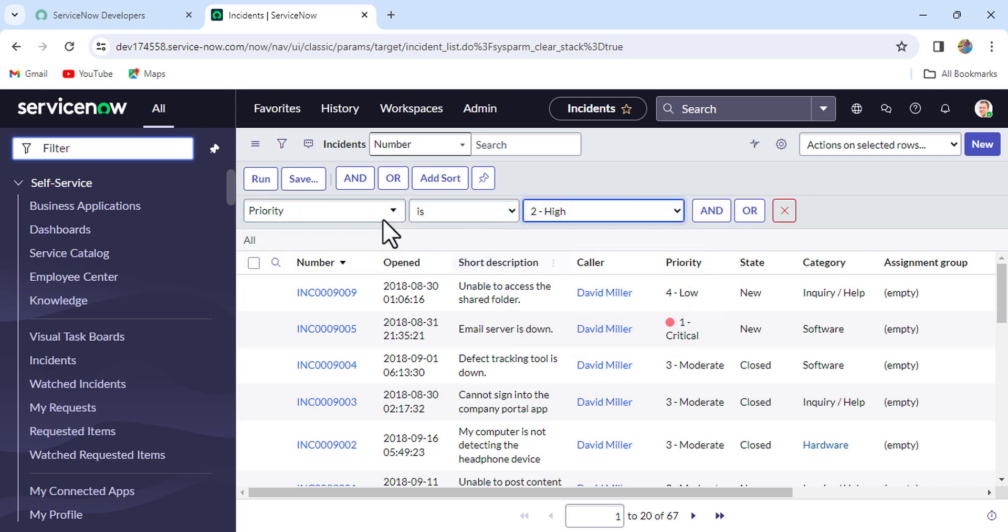
left_click(266, 179)
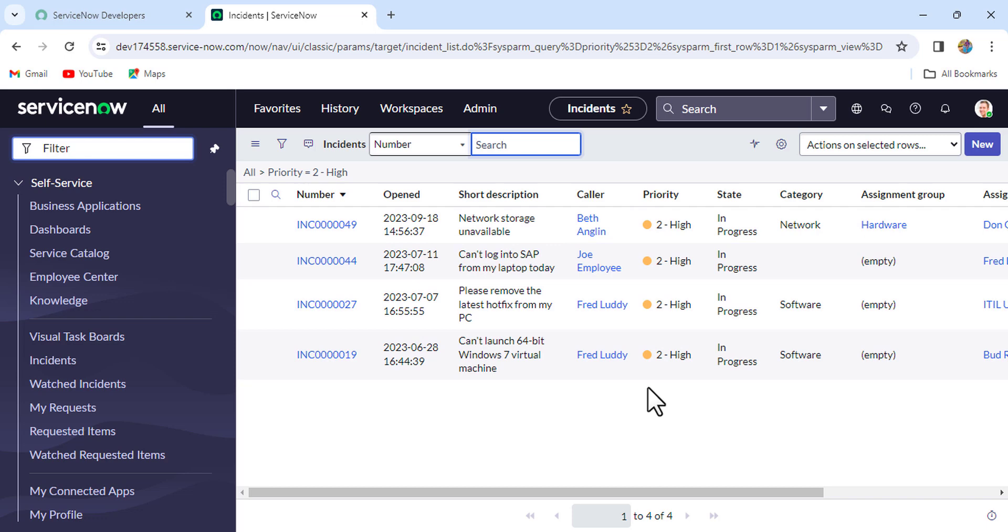
Step: Group the high-priority incidents by Caller, briefly expanding the two-incident caller group
left_click(620, 194)
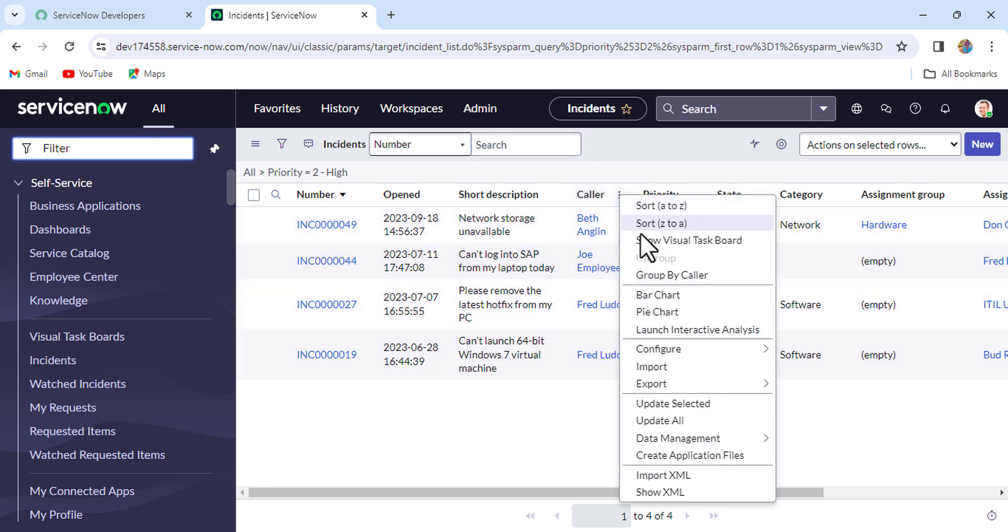
left_click(672, 276)
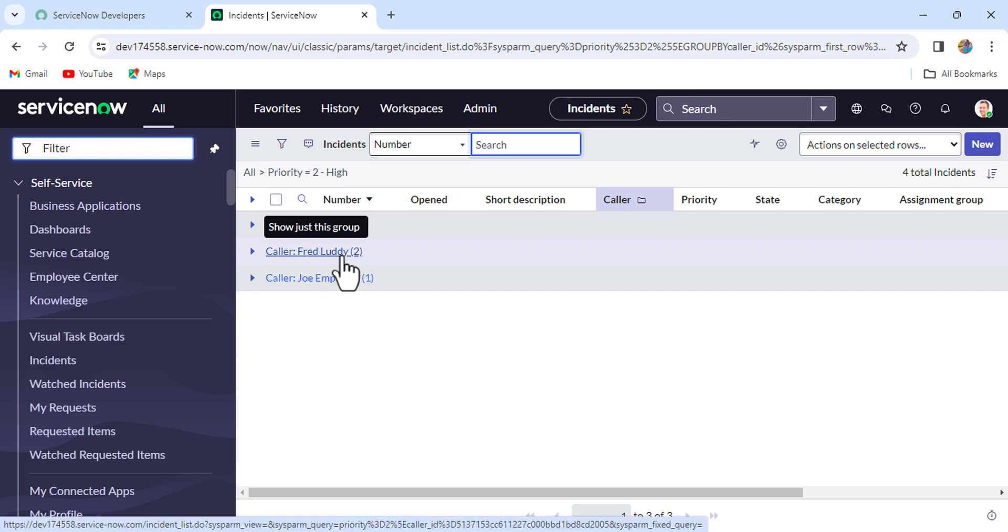
left_click(252, 251)
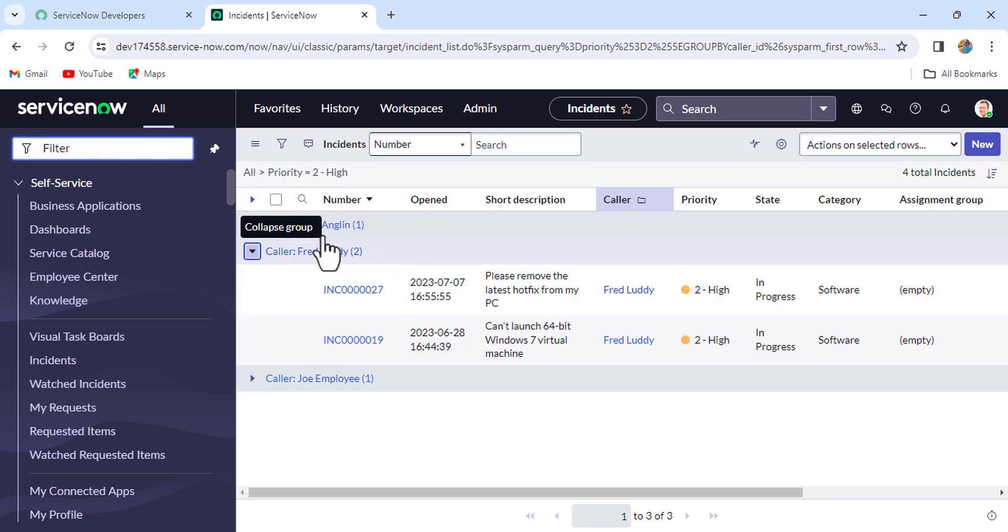
left_click(252, 252)
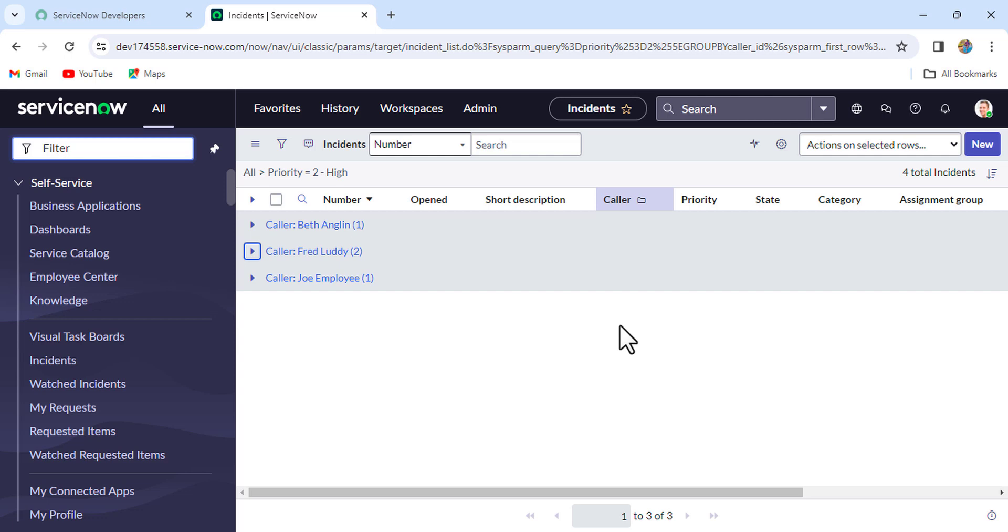
right_click(278, 26)
Step: Duplicate the incidents tab, go to System > Event Registry, and start a new registration
left_click(362, 155)
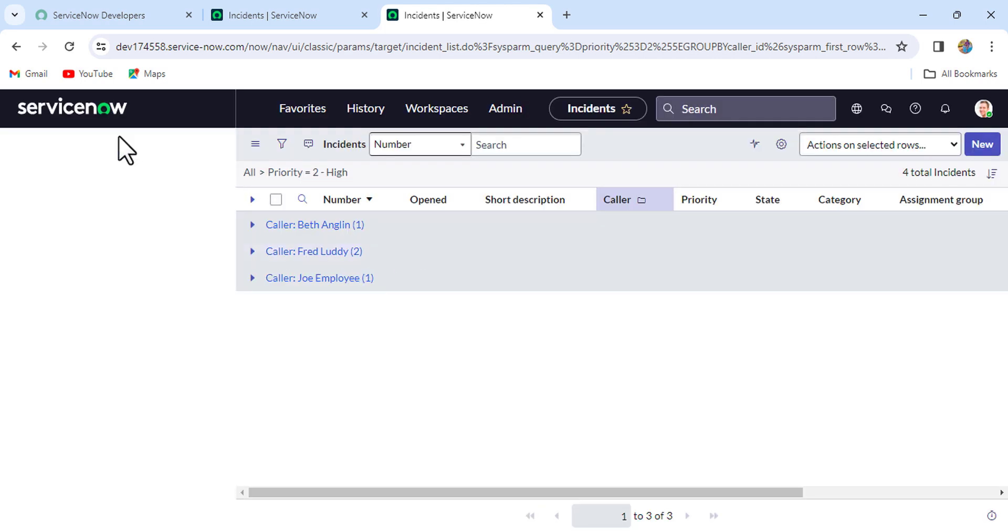
left_click(123, 150)
type("ev")
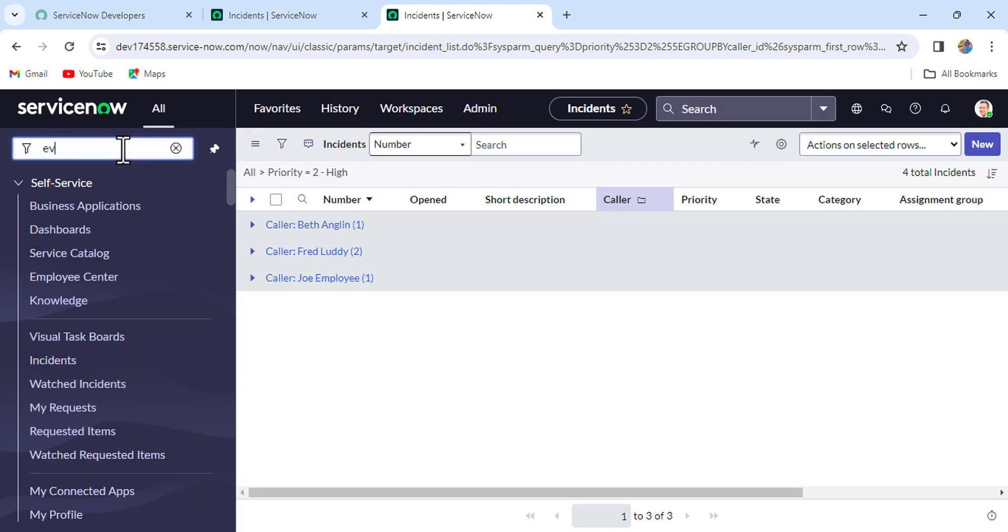
type("ent res")
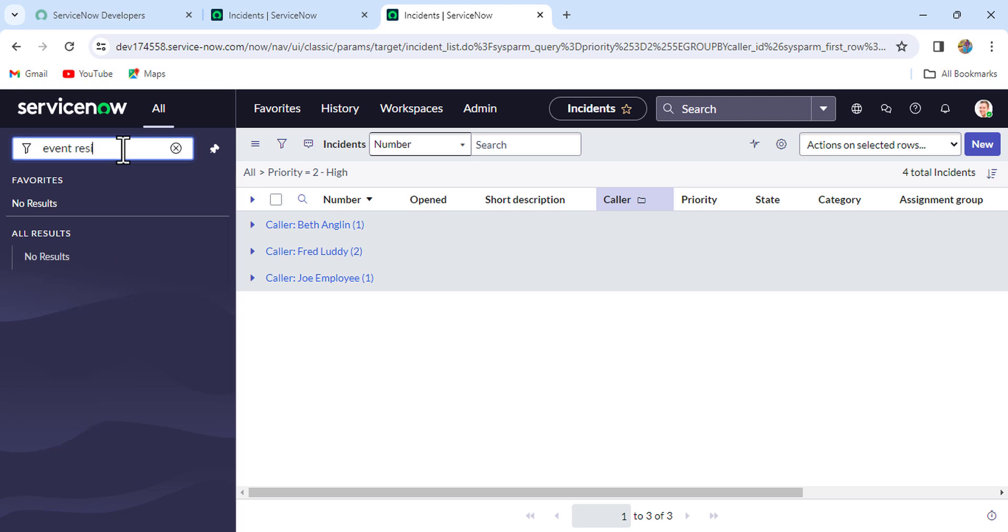
key("BackSpace")
type("gis")
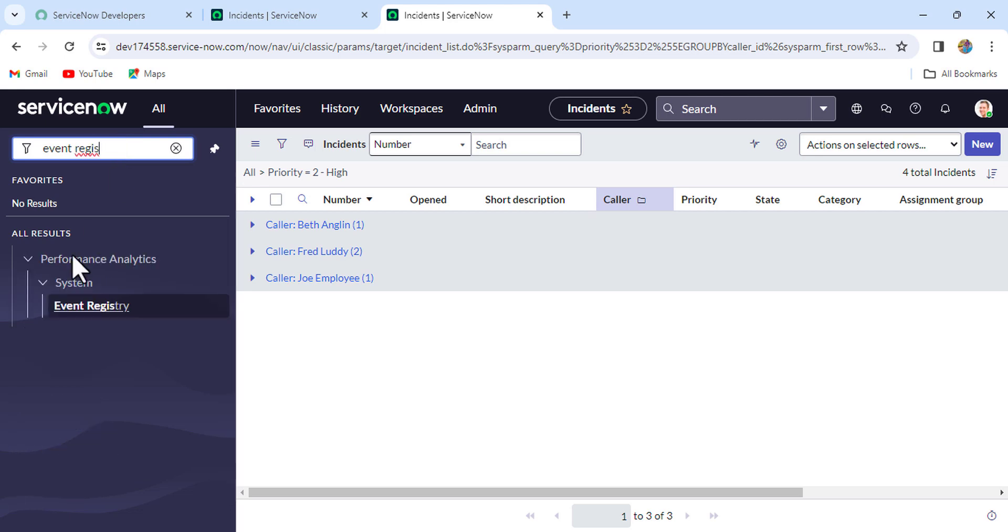
left_click(89, 306)
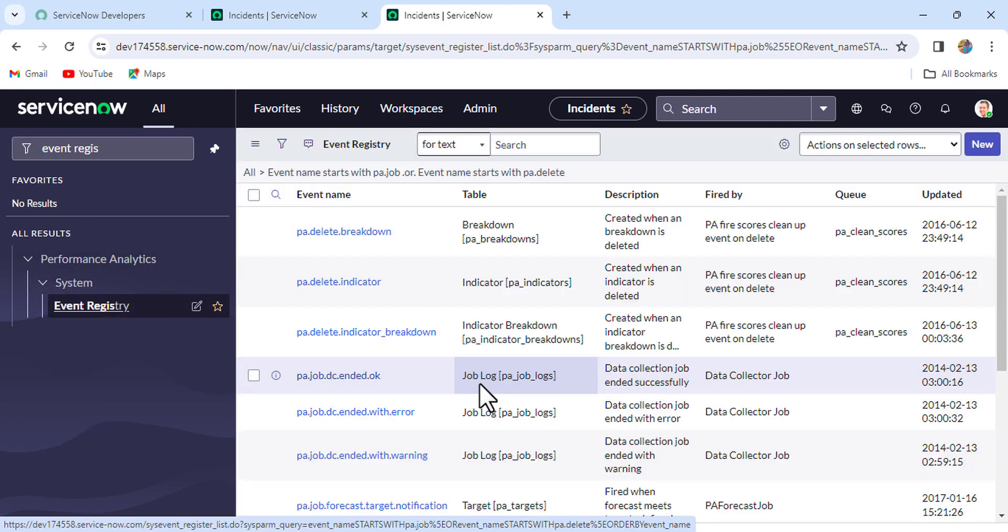
left_click(982, 145)
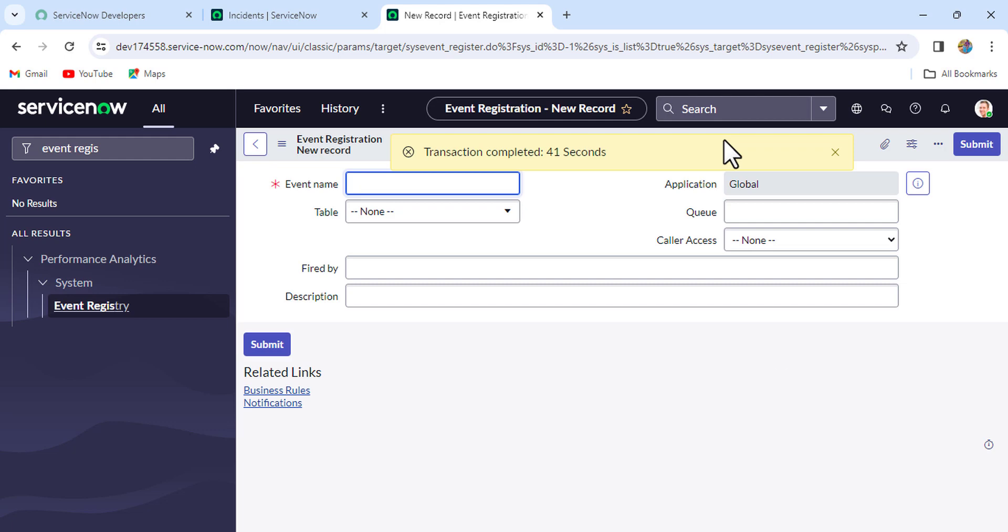
Step: Register high.priority.incidents on the Incident table, fired by scheduled job, and save it
left_click(835, 153)
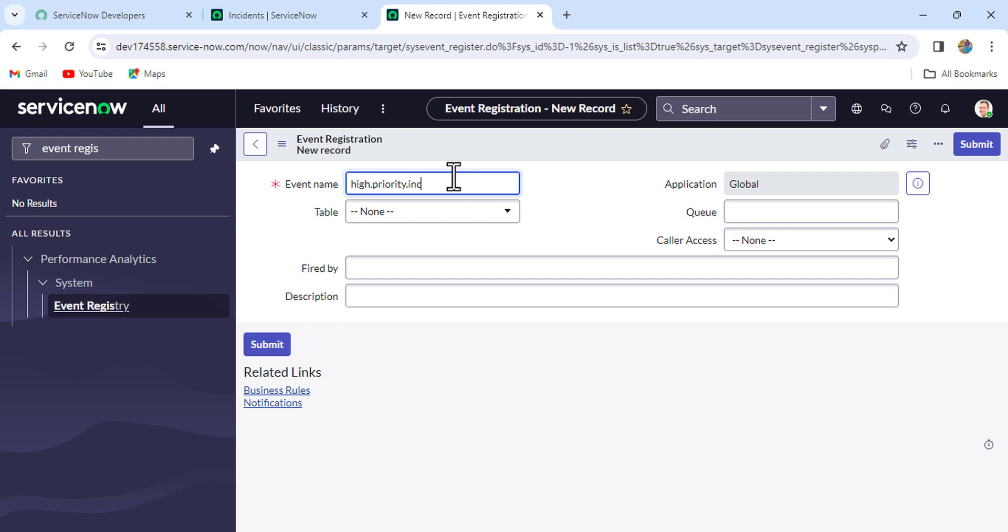
left_click(451, 212)
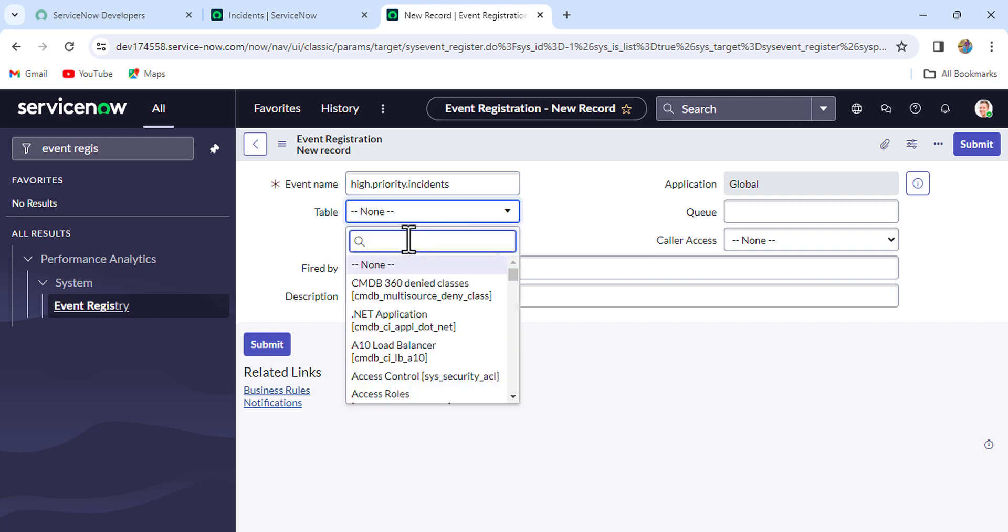
type("incident")
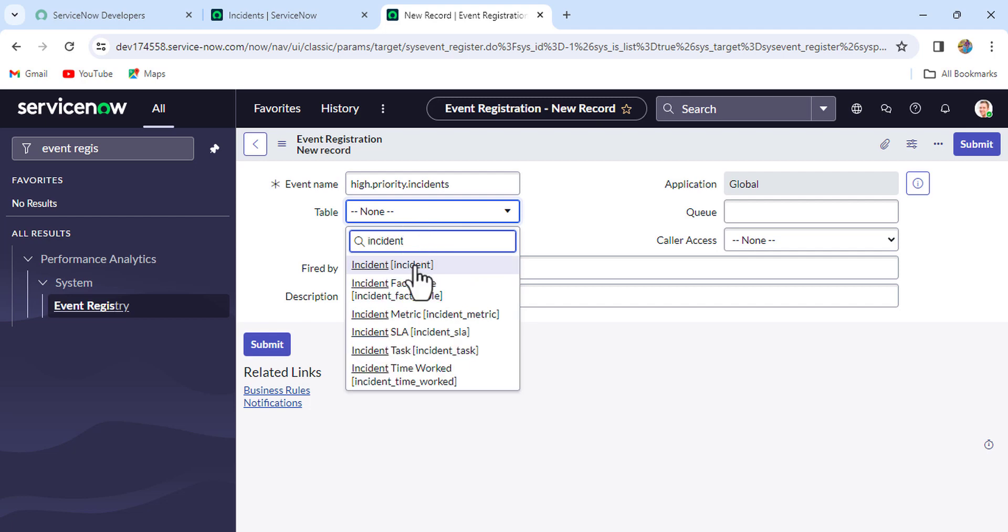
left_click(417, 265)
left_click(510, 271)
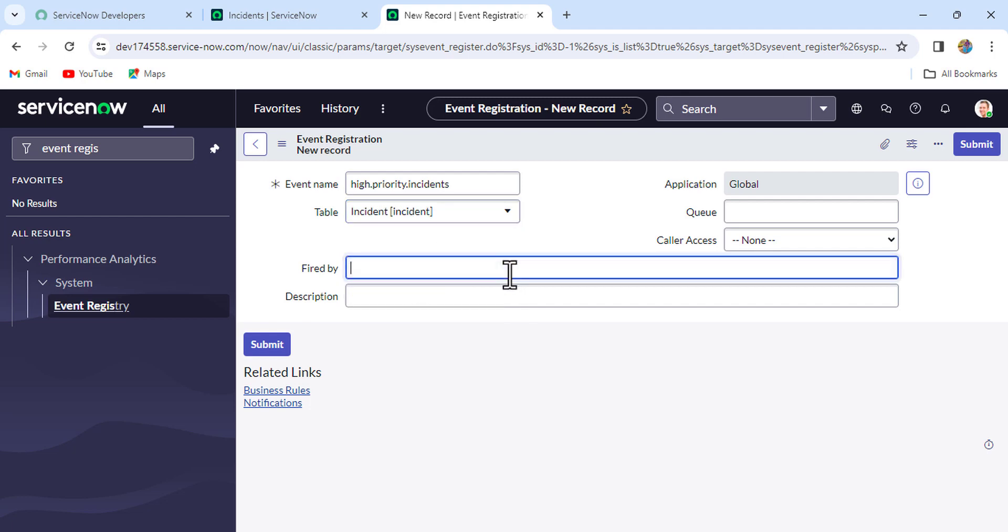
type("shc")
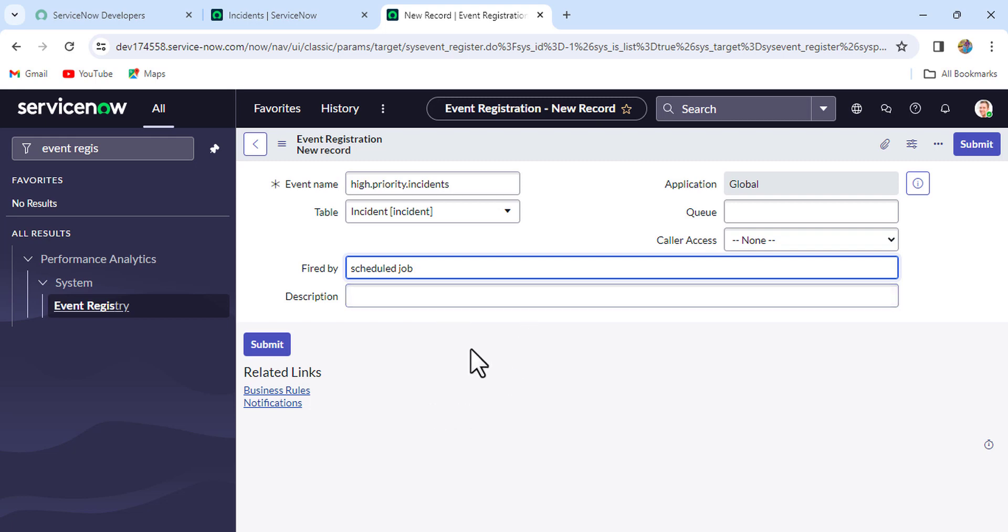
right_click(559, 150)
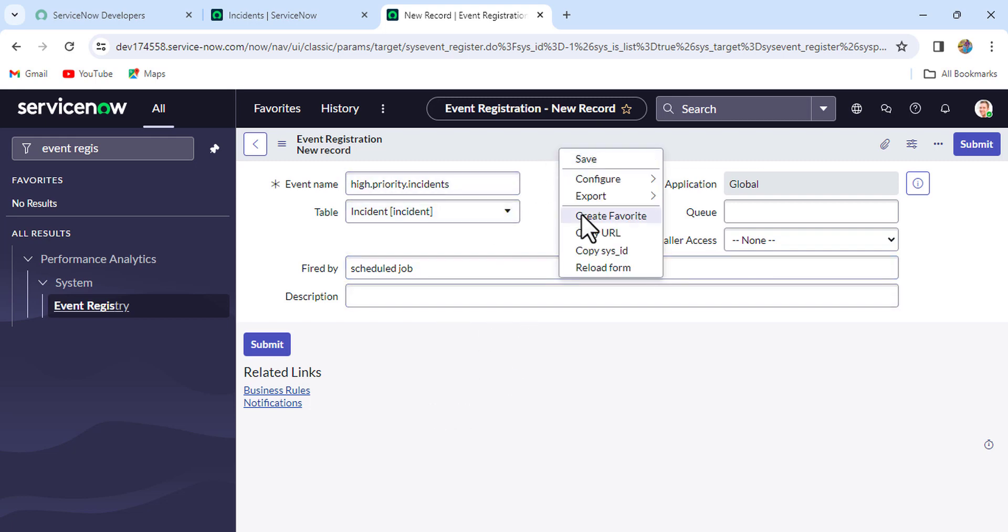
left_click(599, 158)
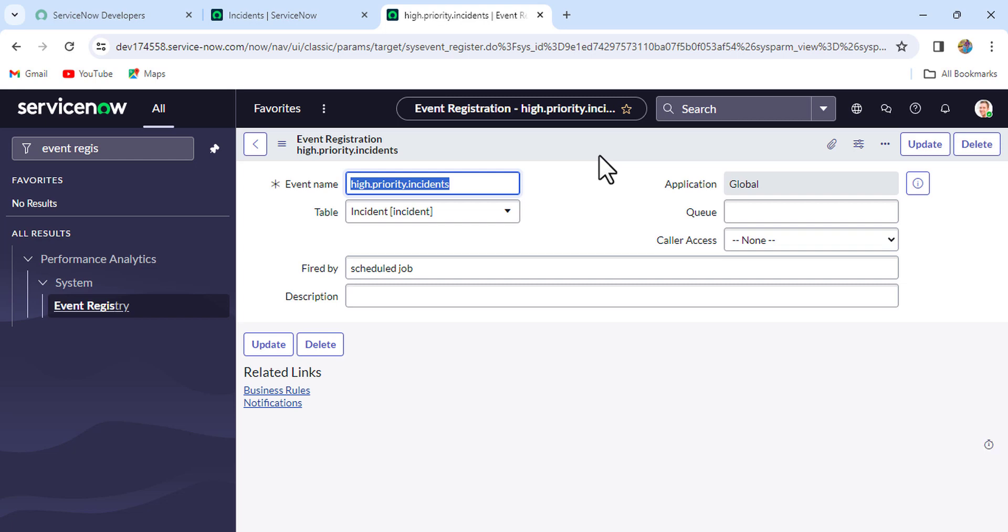
Step: Duplicate the tab and open System Notification > Email > Notifications
right_click(475, 21)
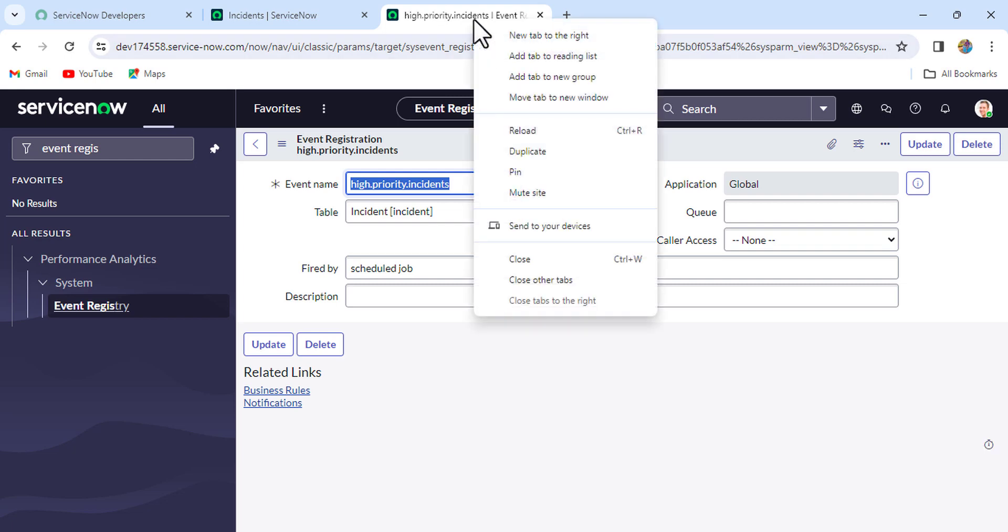
left_click(544, 151)
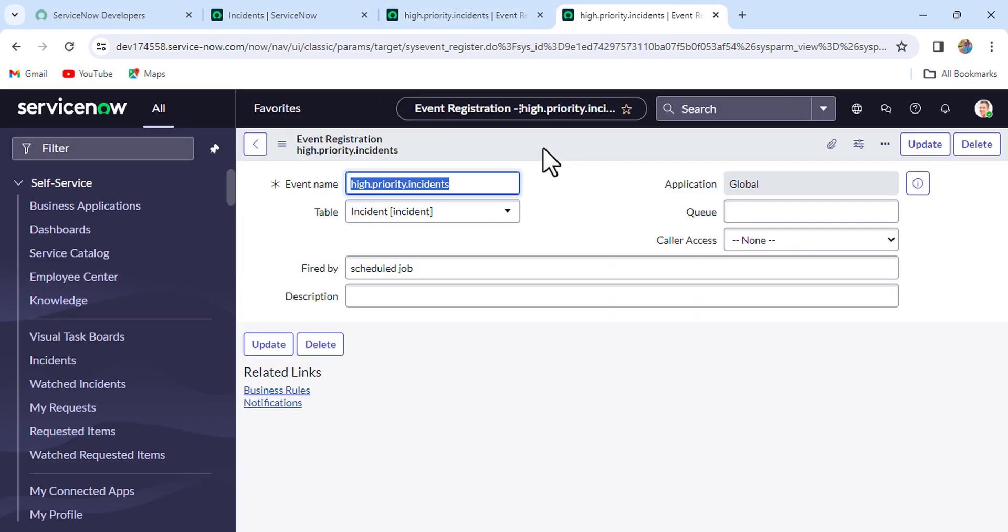
left_click(126, 153)
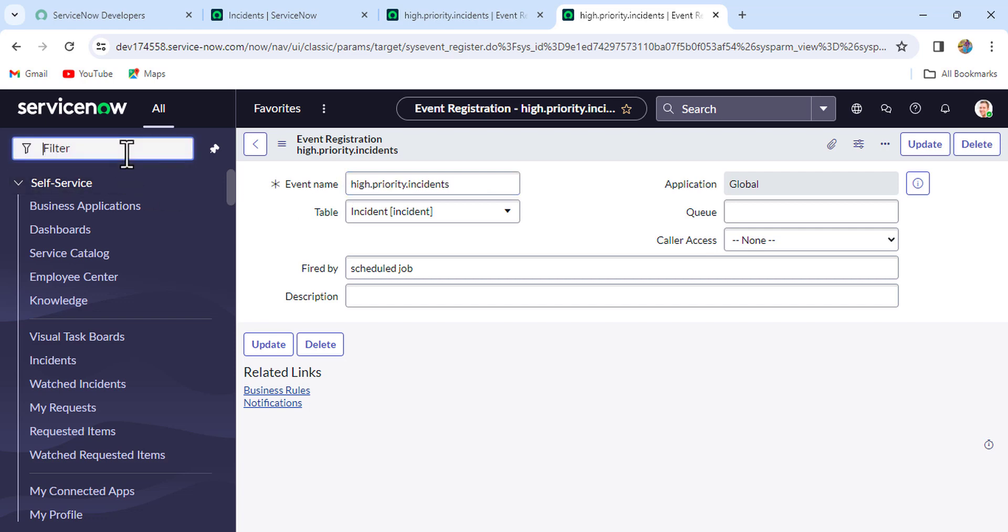
type("notifica")
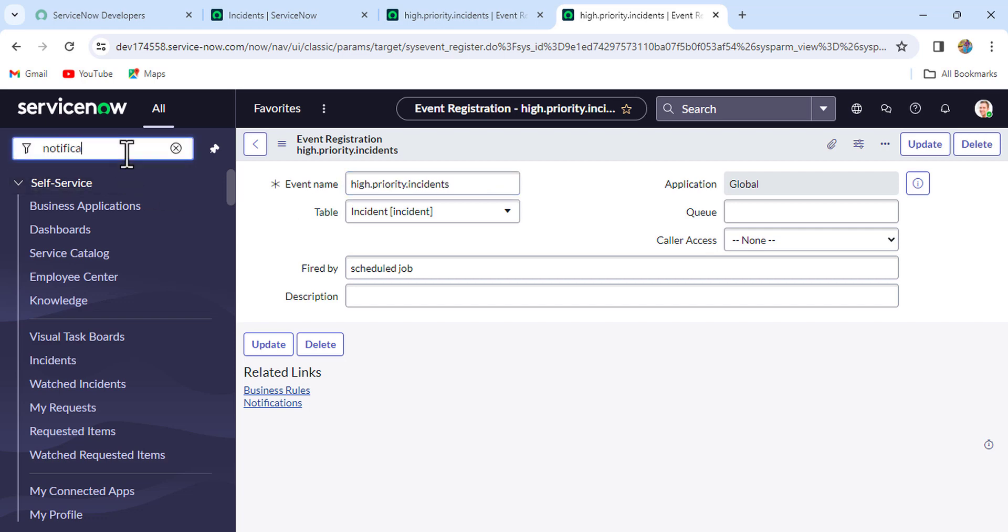
type("tions")
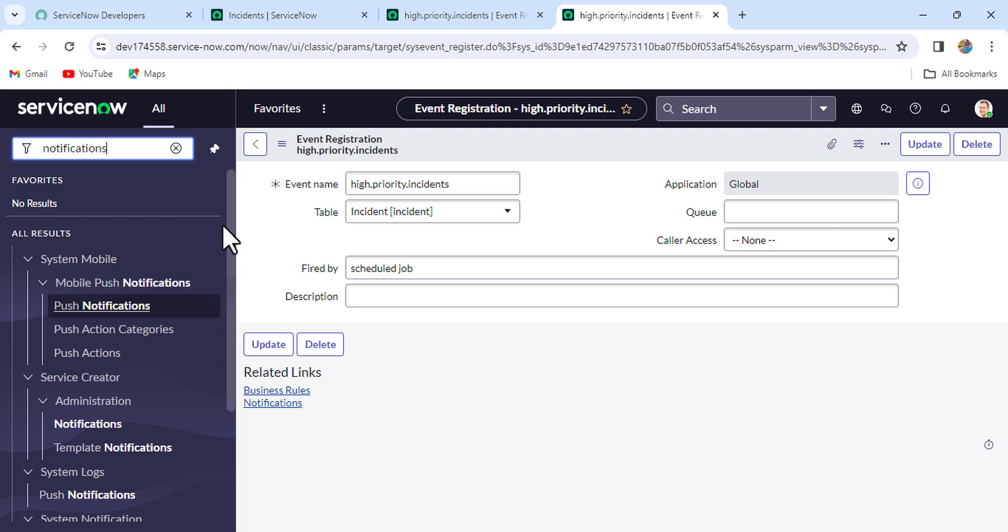
left_click_drag(231, 245, 233, 349)
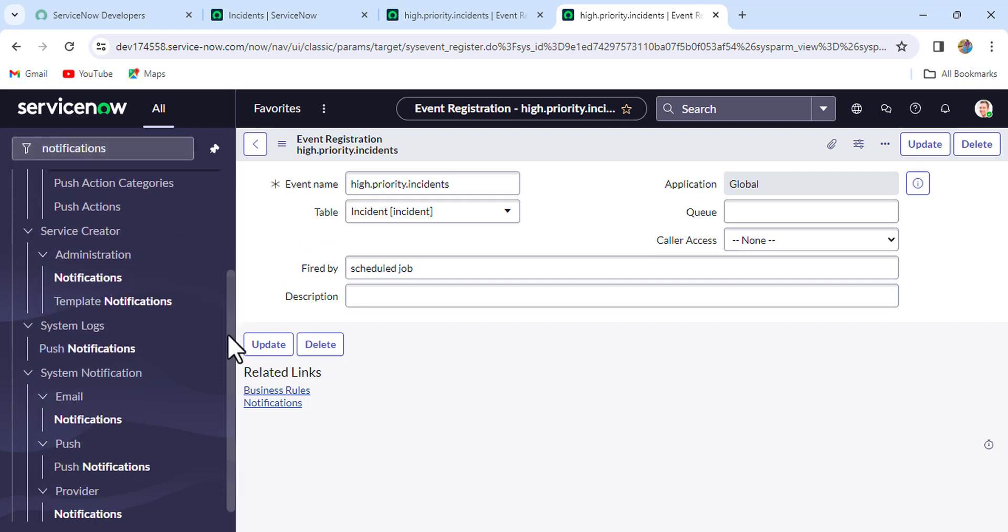
left_click(87, 423)
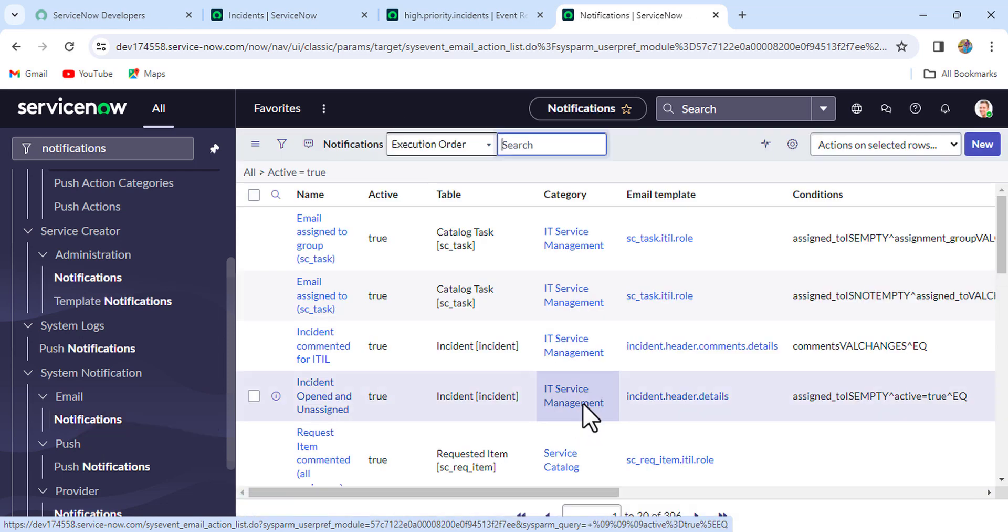
Step: Create a new email notification named 'Notify P2 incidents to caller', leaving its table unchosen
left_click(990, 149)
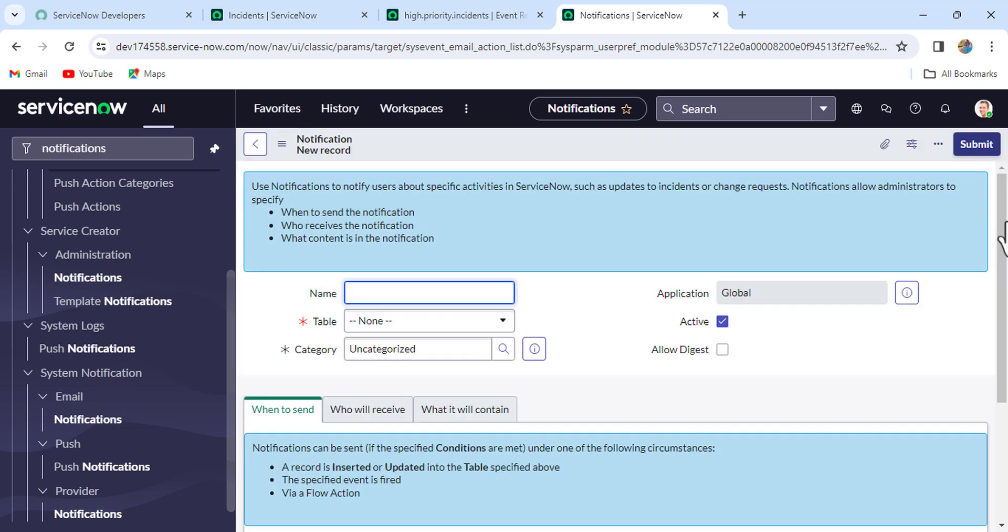
left_click_drag(1002, 242, 993, 284)
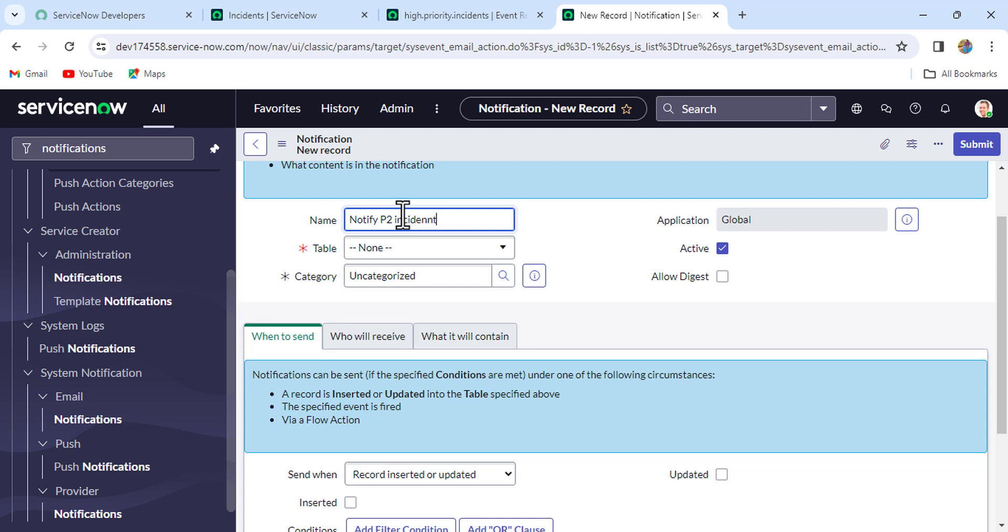
type("to caller")
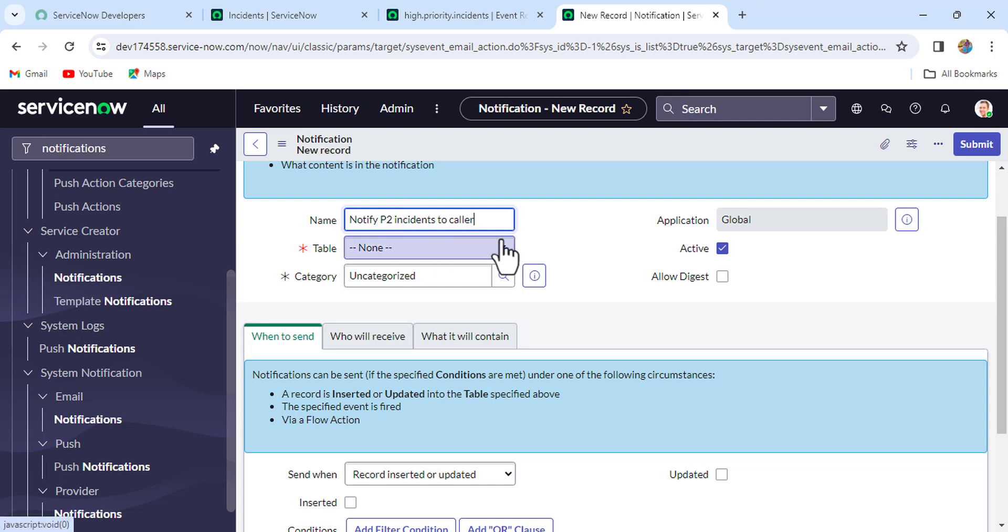
left_click(433, 253)
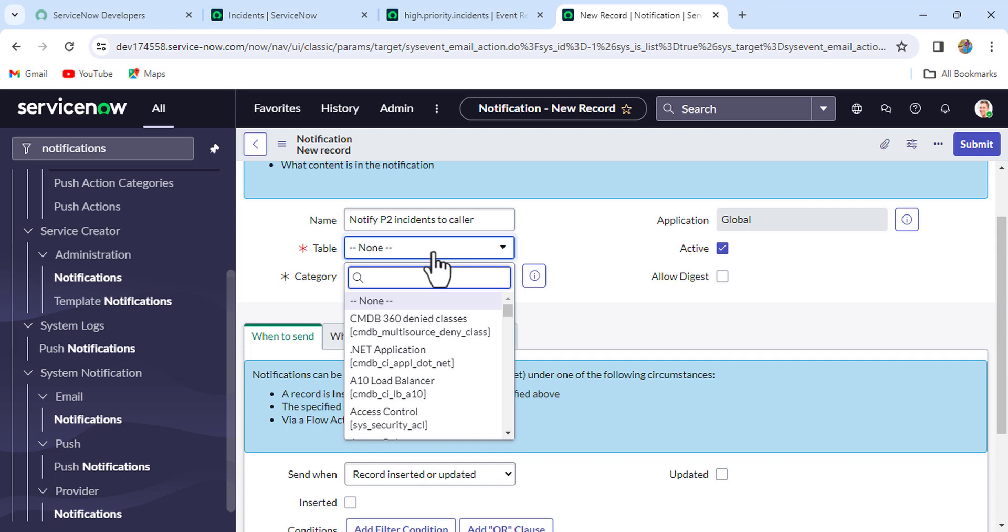